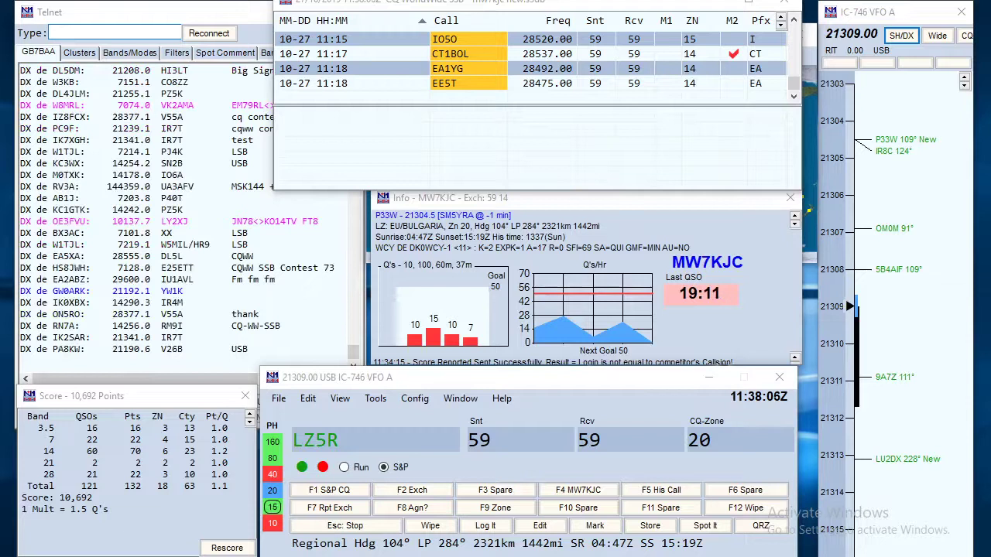
Step: Log the LZ5R contact with CQ zone 20 and the spotted 9A7Z contact with CQ zone 15
left_click(760, 432)
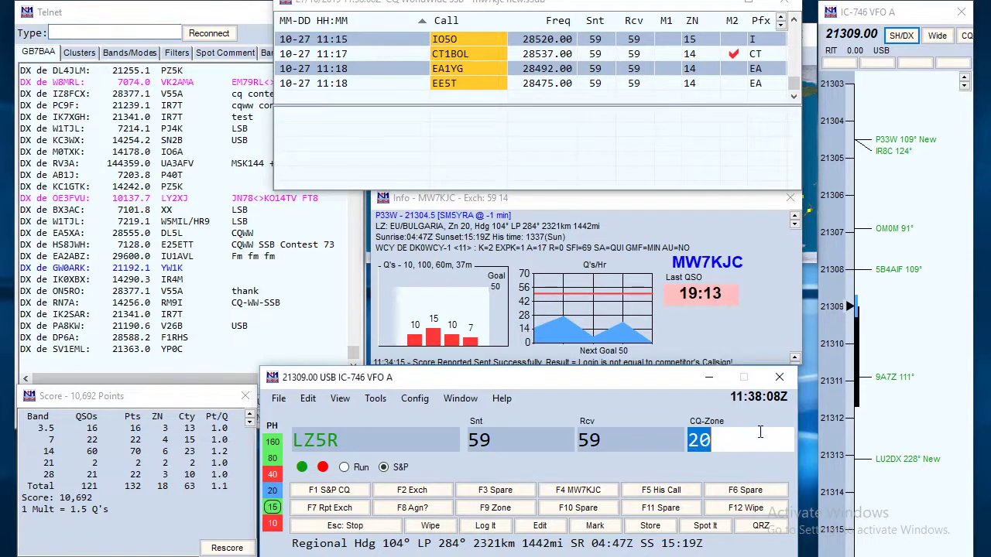
key("Return")
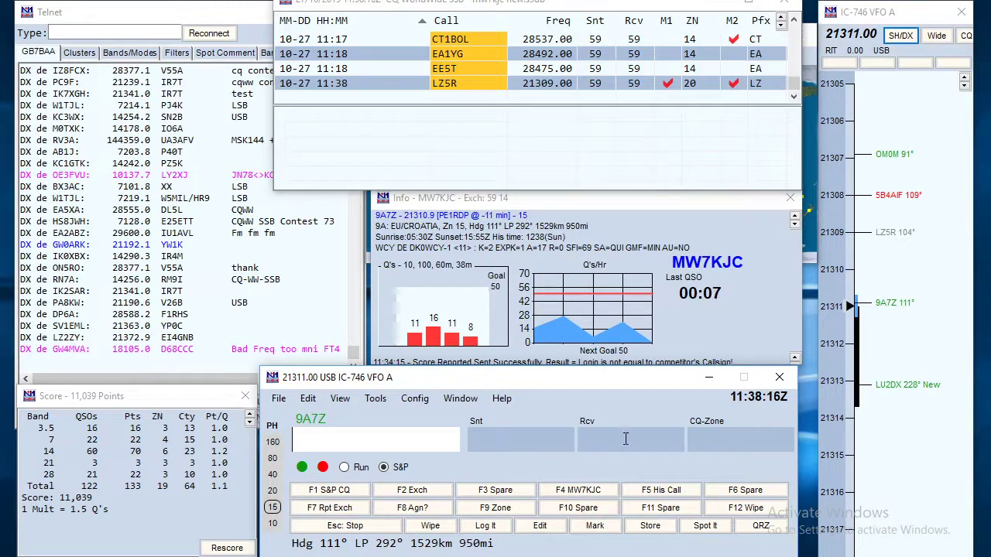
left_click(314, 418)
key("space")
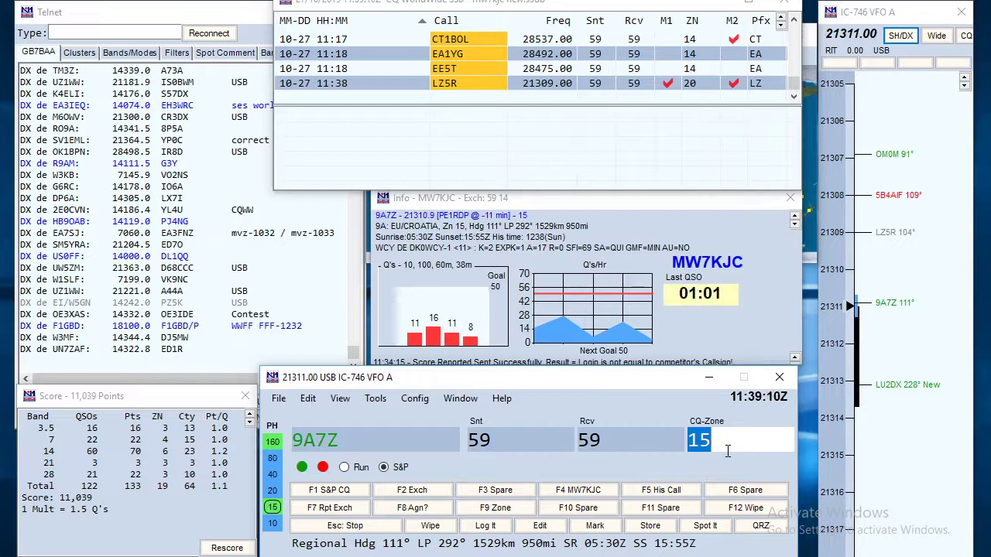
key("Return")
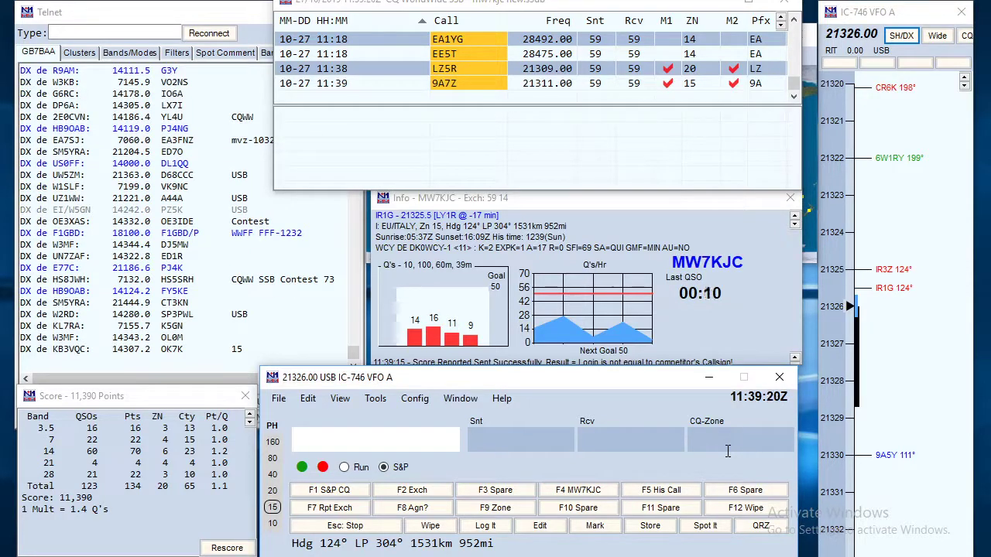
type("CZ")
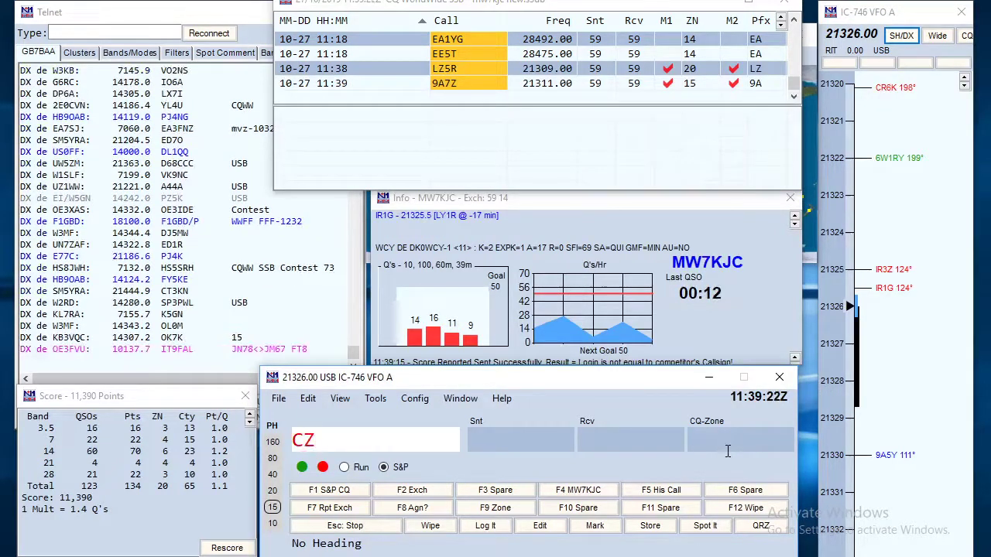
type("6B")
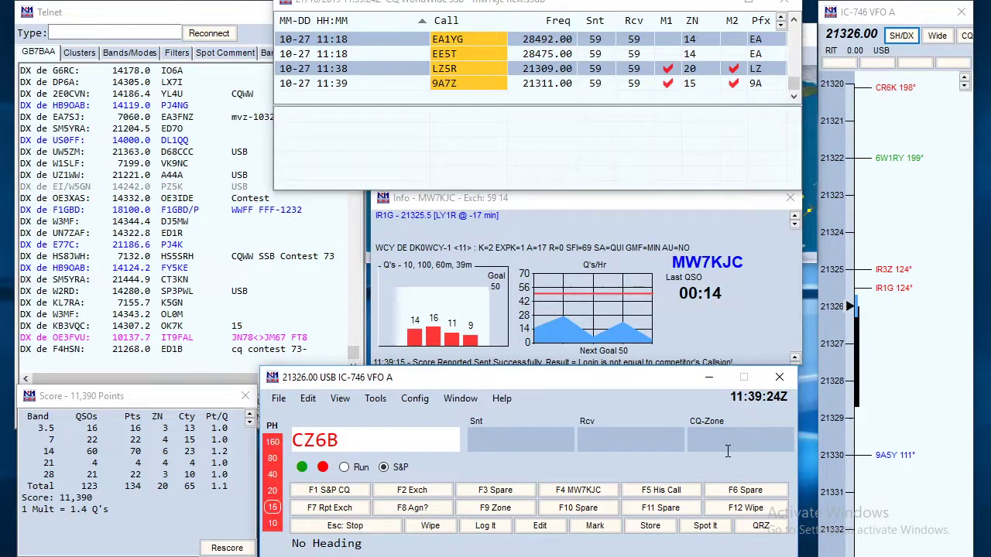
type("XV")
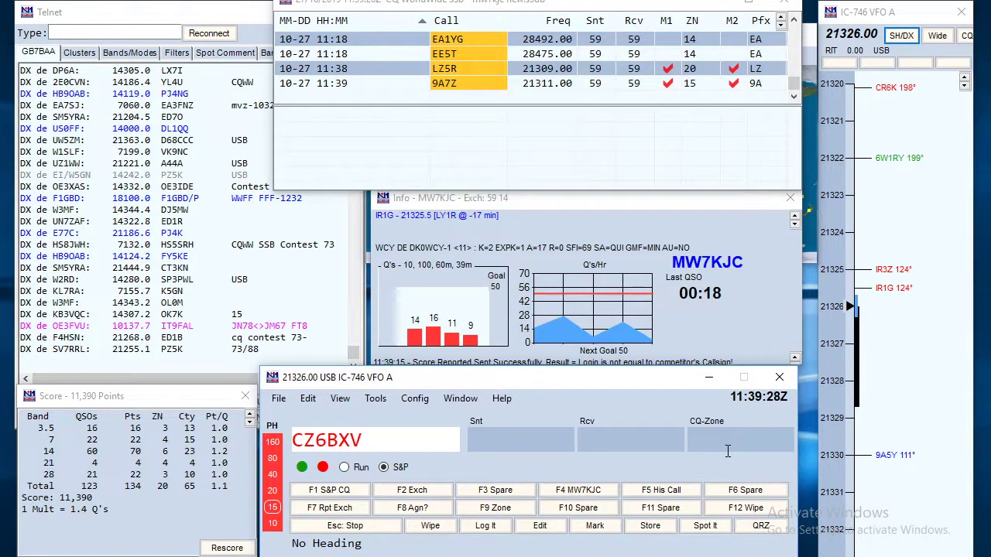
key("Tab")
key("Tab")
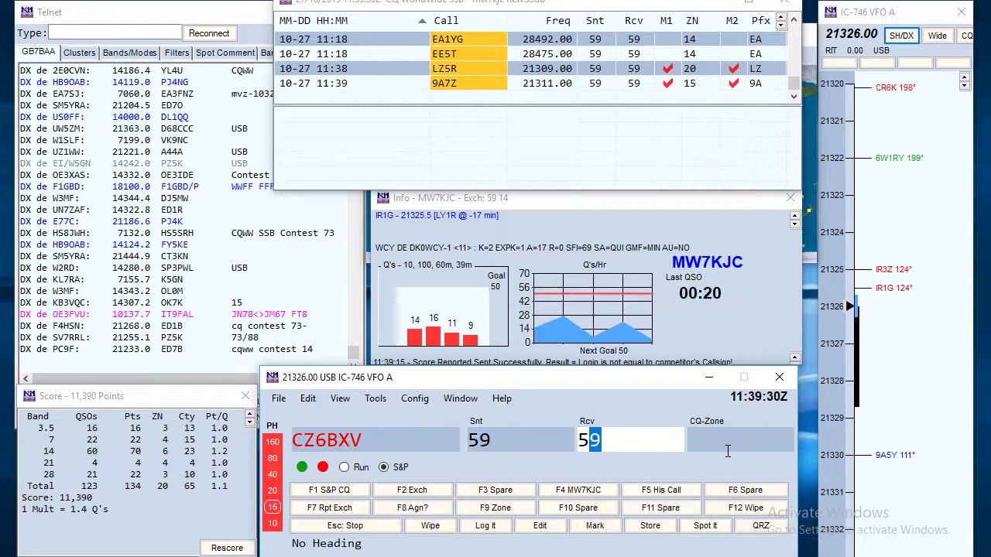
key("Tab")
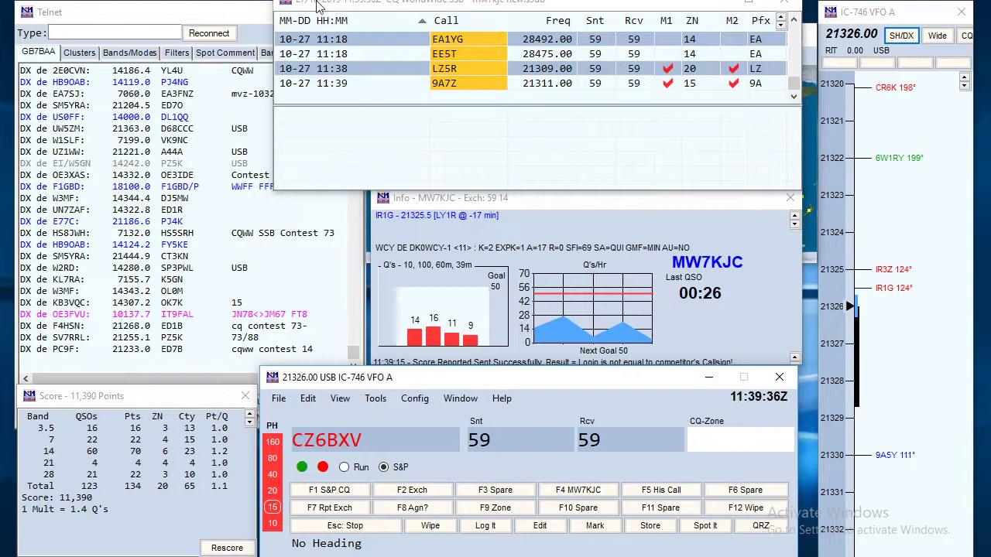
left_click(612, 324)
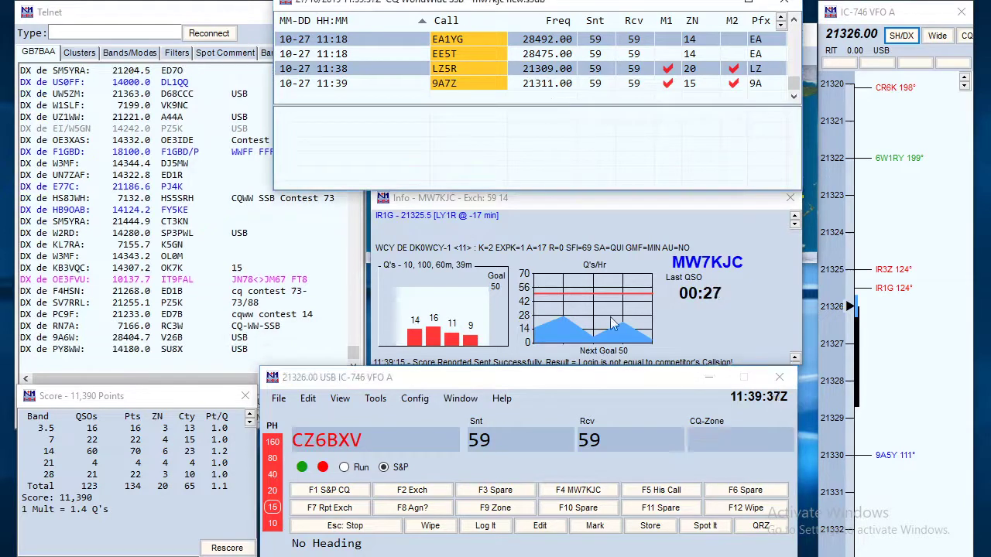
left_click(593, 205)
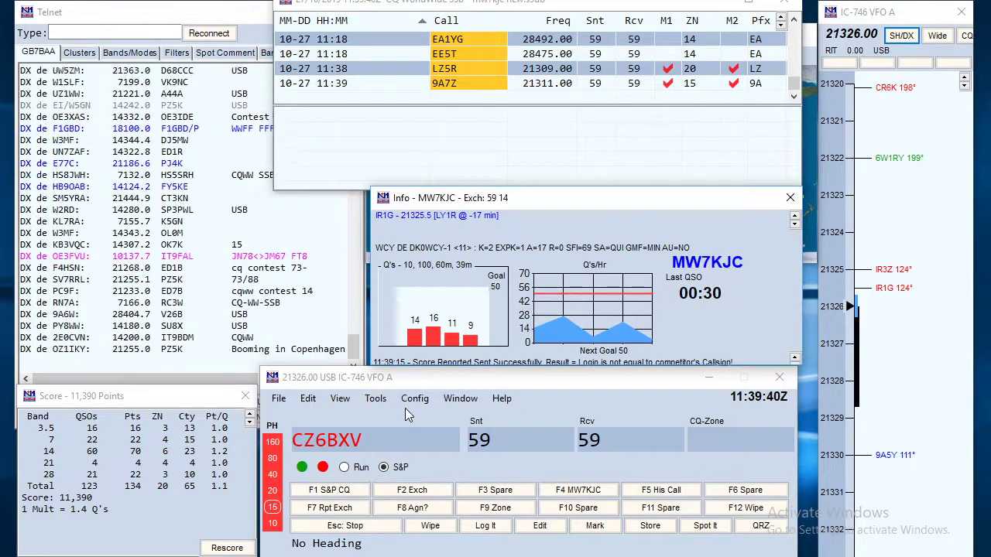
left_click(696, 433)
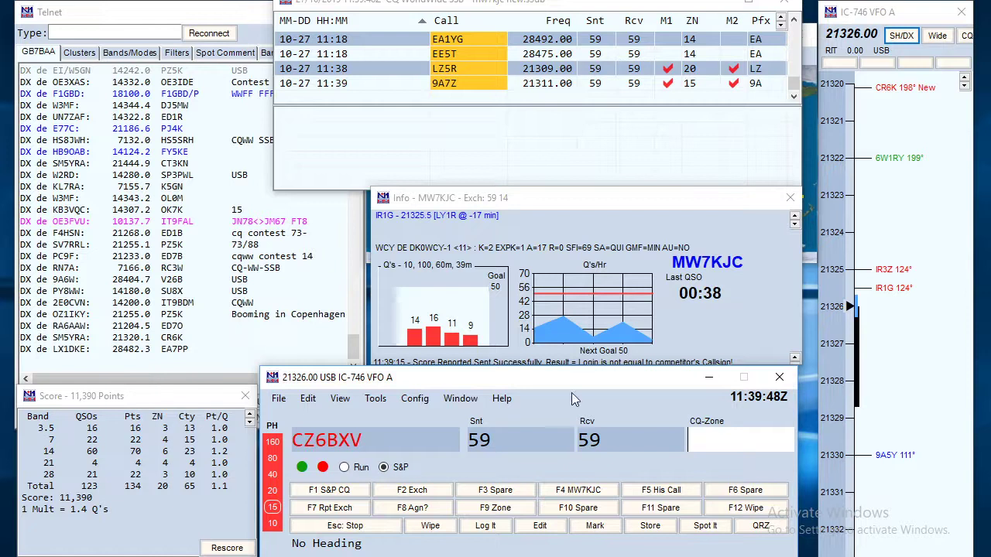
left_click(302, 439)
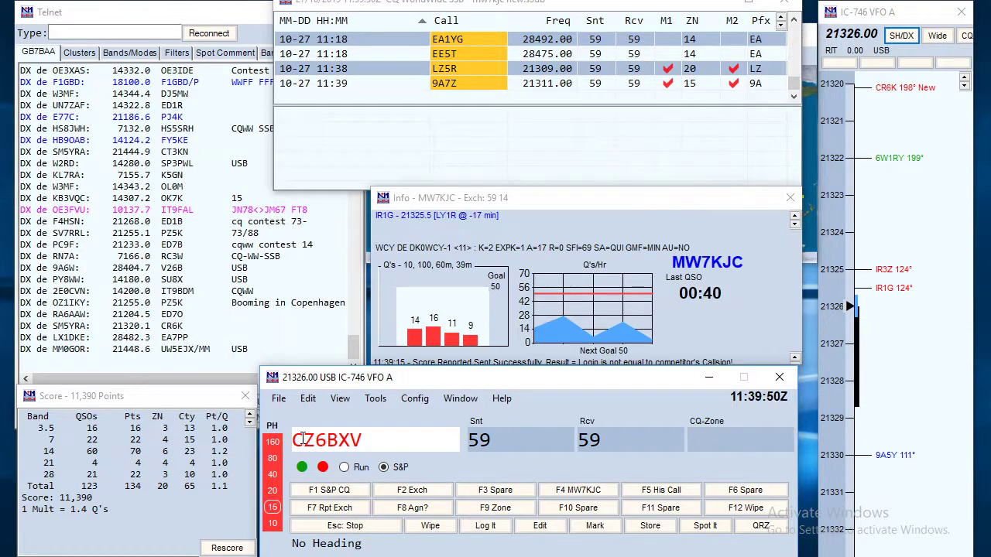
key("BackSpace")
type("I")
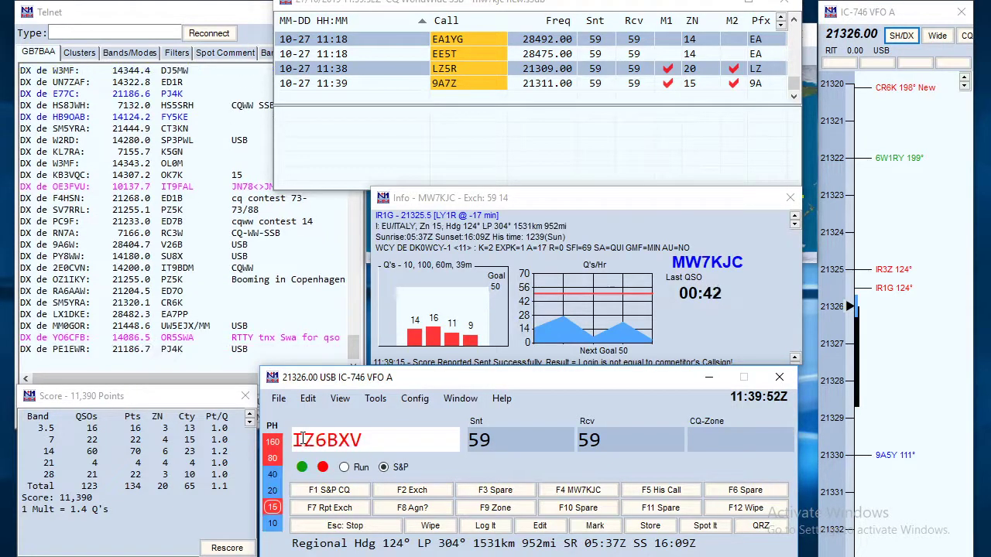
key("space")
key("space")
key("space")
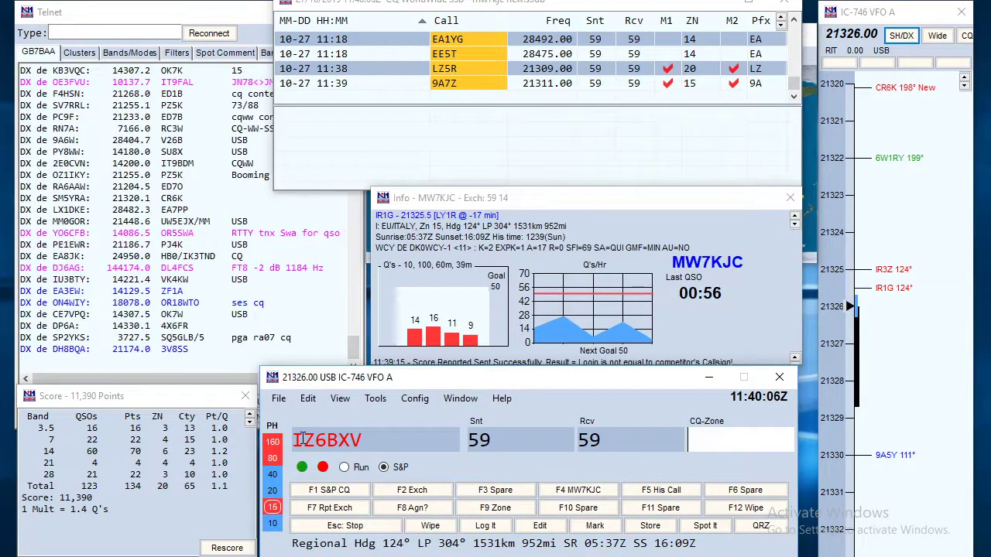
type("15")
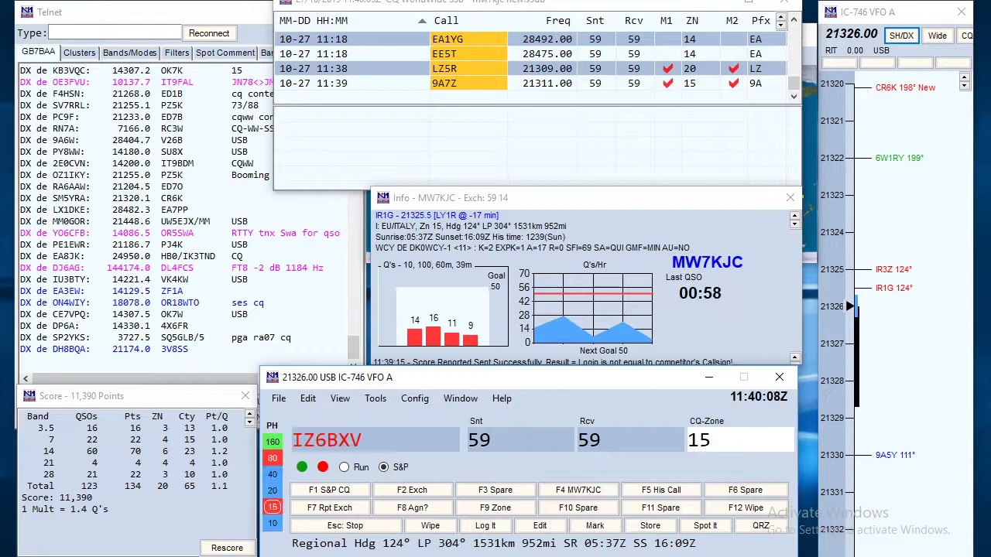
key("Return")
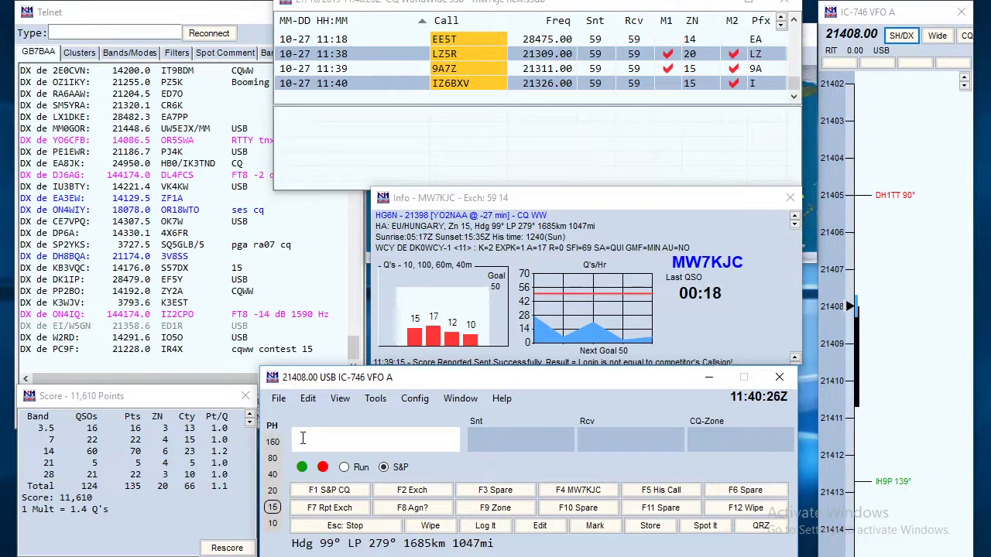
Step: Enter and log a contact with LZ9V, using 59 for both signal reports and CQ zone 20
type("L")
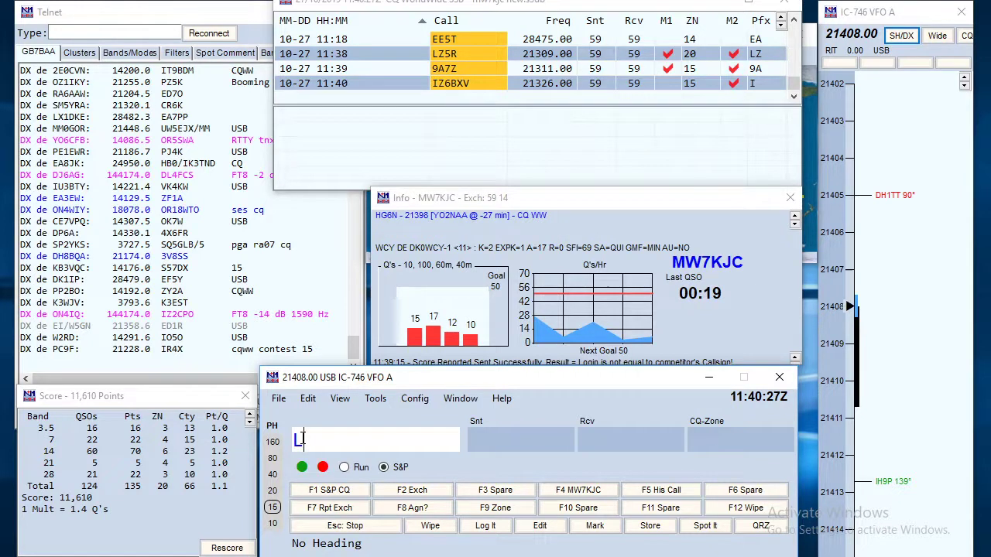
type("Z9V")
key("Tab")
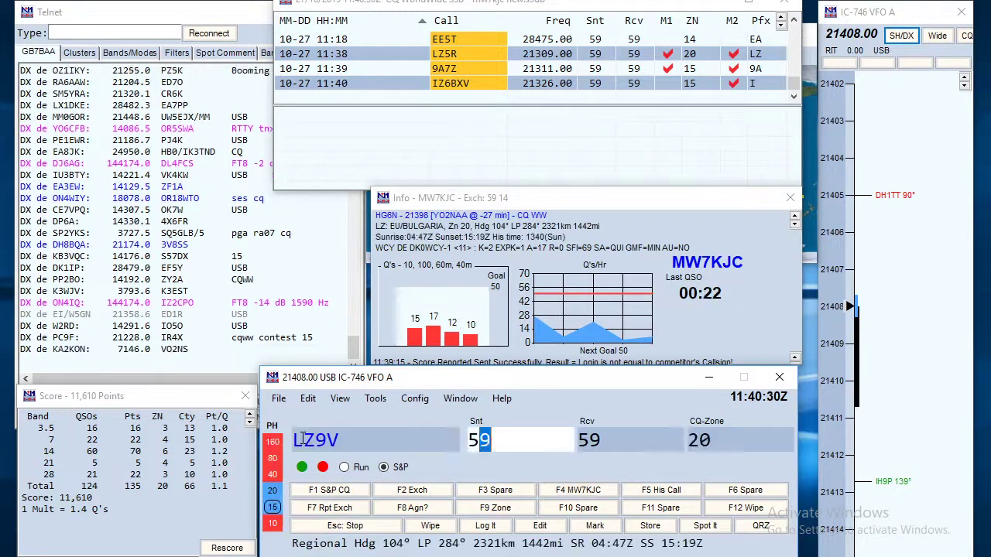
key("Tab")
key("Tab")
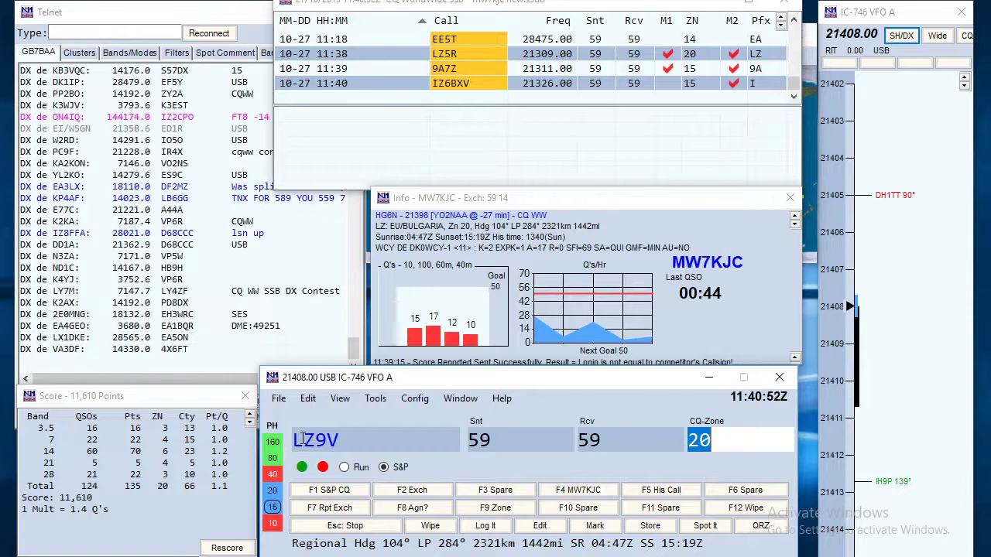
key("Return")
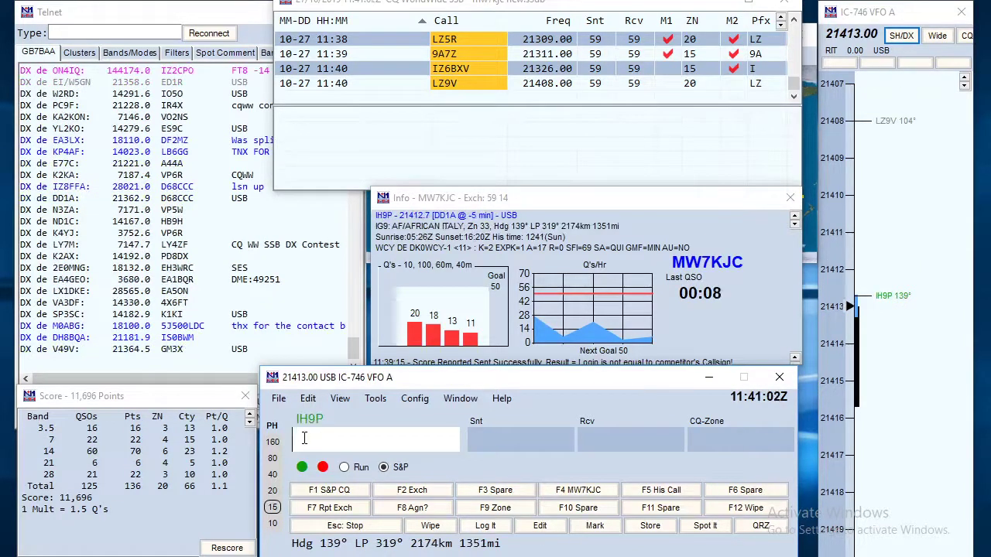
Step: Log the spotted stations IH9P with CQ zone 33 and ED1R with CQ zone 14, both with 59 reports
key("space")
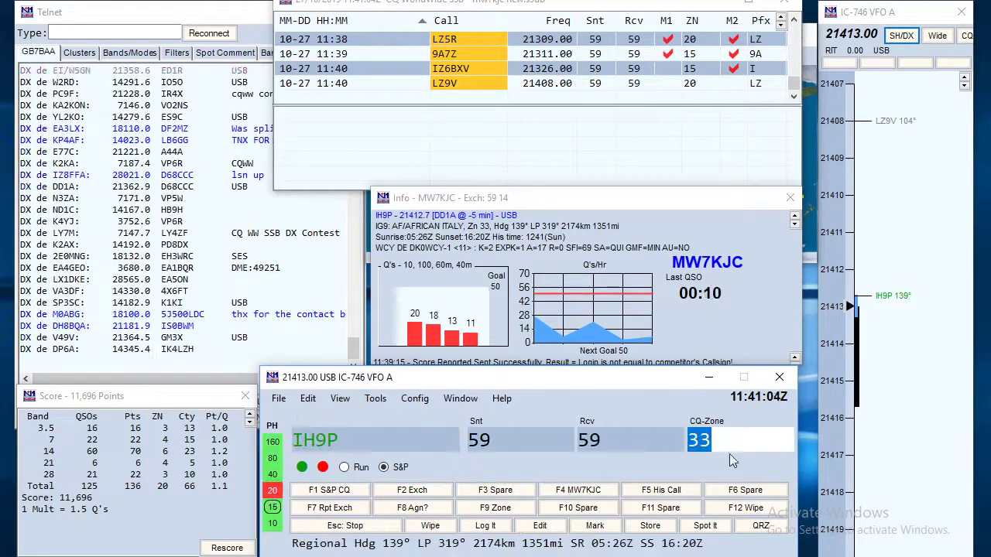
left_click(731, 448)
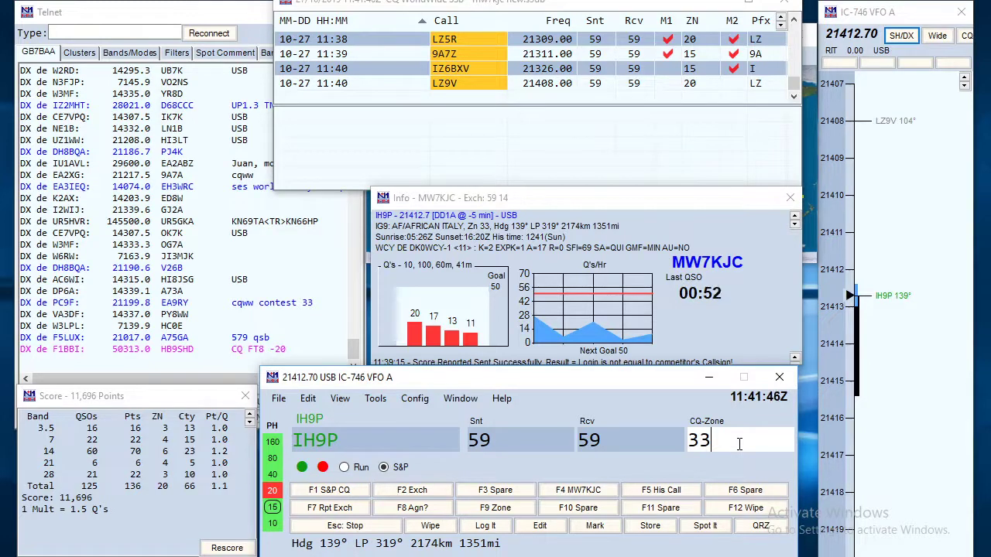
key("Return")
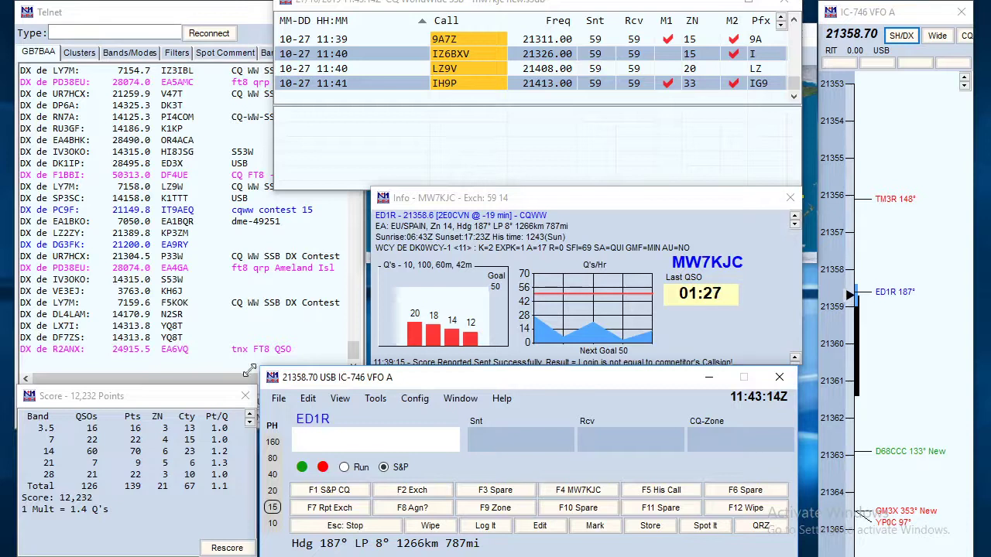
key("space")
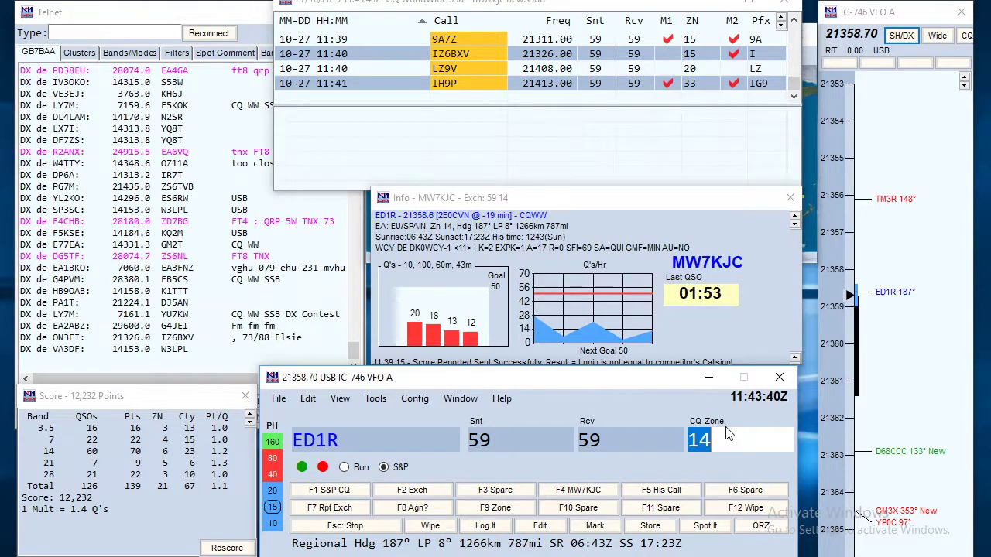
key("Return")
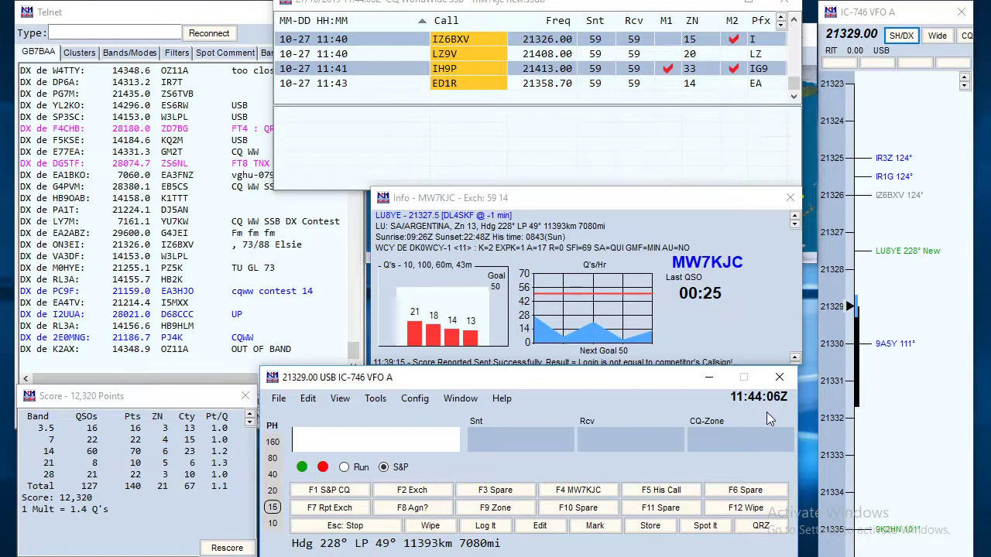
Step: Enter and log a contact with 9A4W, using 59 for both signal reports and CQ zone 15
type("9A")
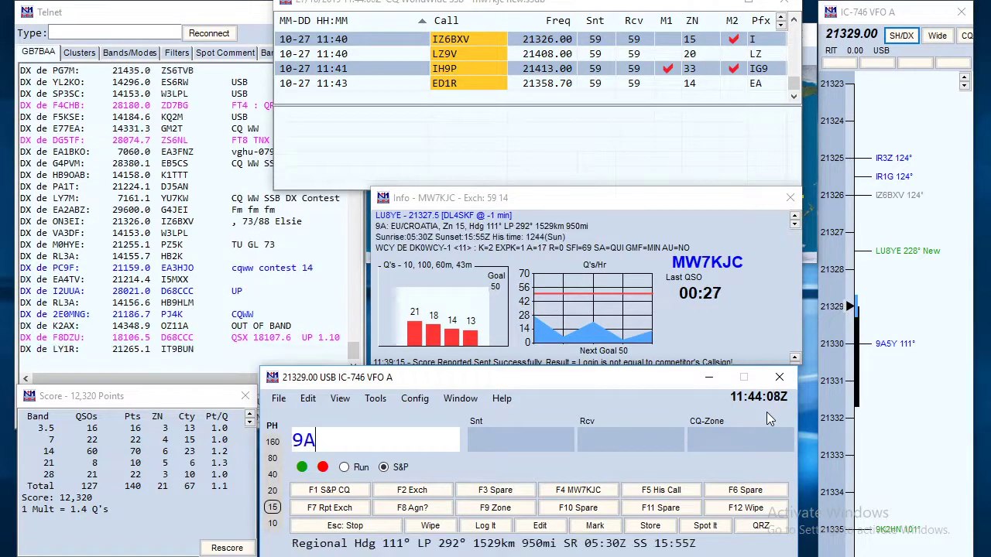
type("4W")
key("space")
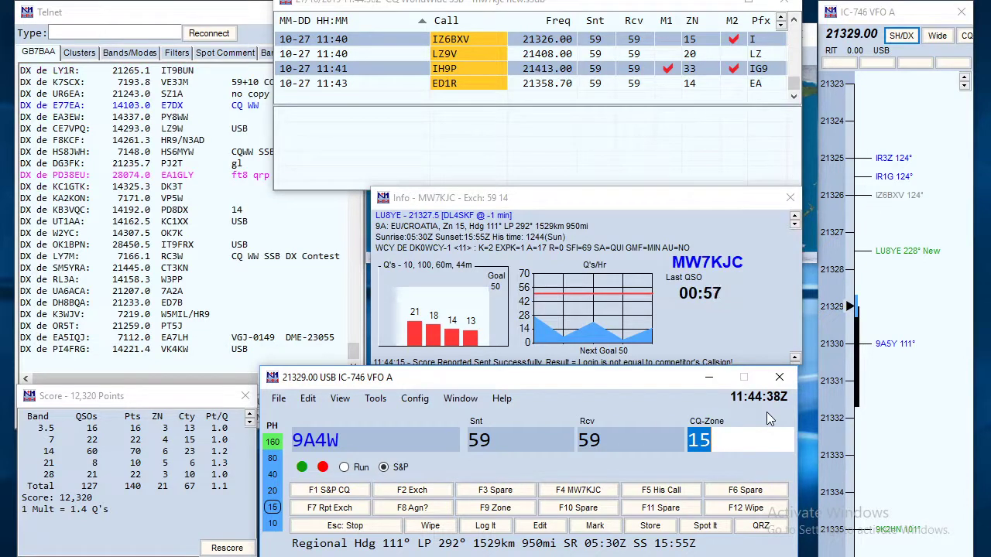
key("Return")
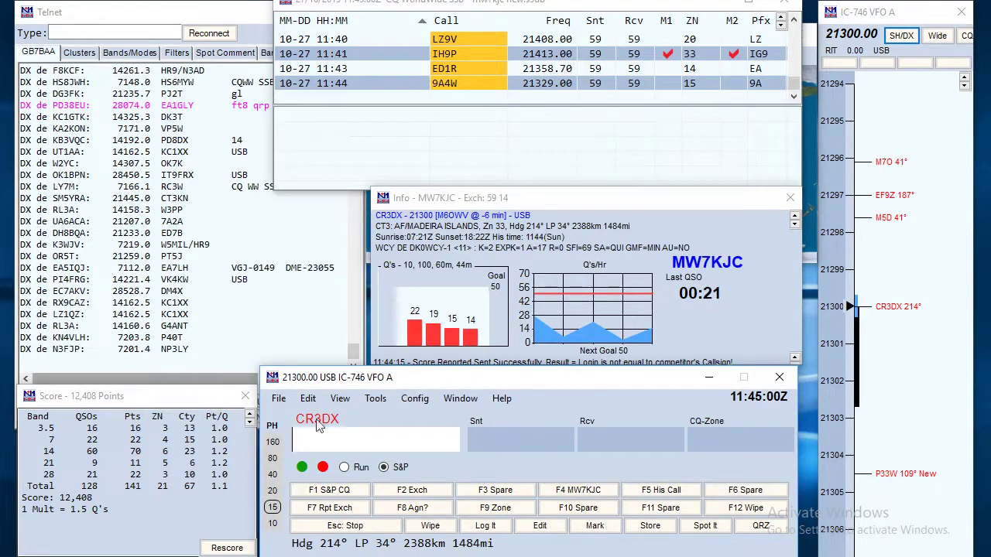
Step: Log the spotted stations CR3DX with CQ zone 33 and 9H6A with CQ zone 15, both with 59 reports
key("space")
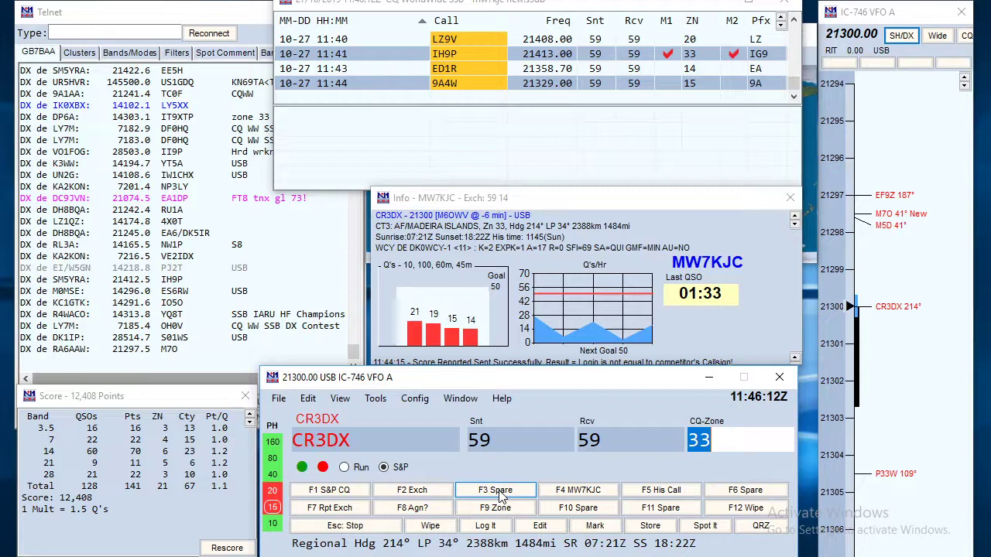
key("Return")
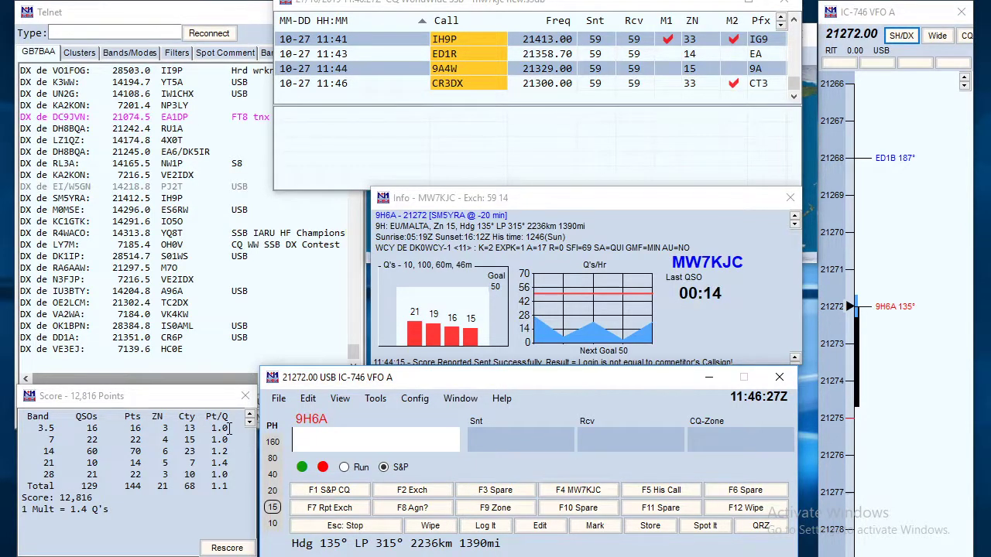
key("space")
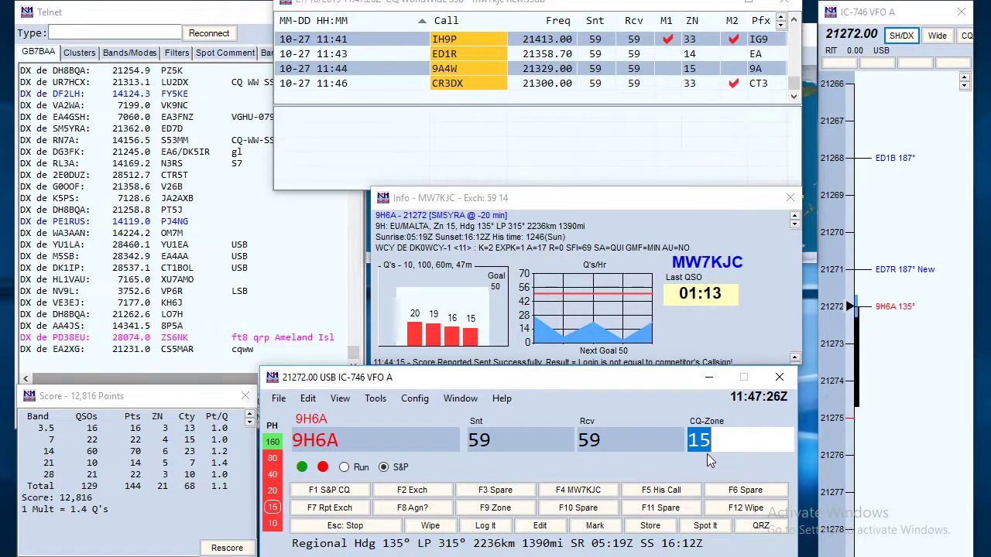
key("Return")
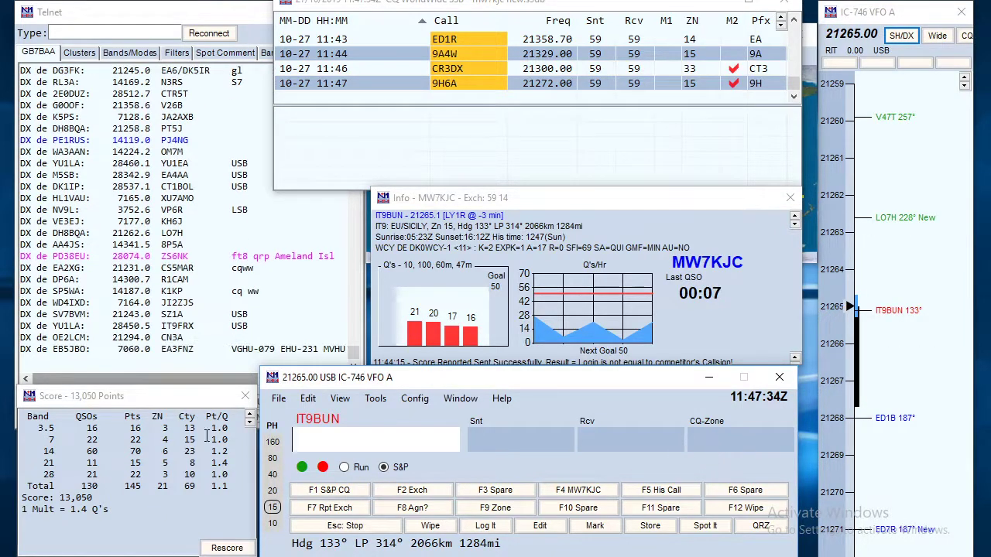
left_click(317, 421)
left_click(740, 439)
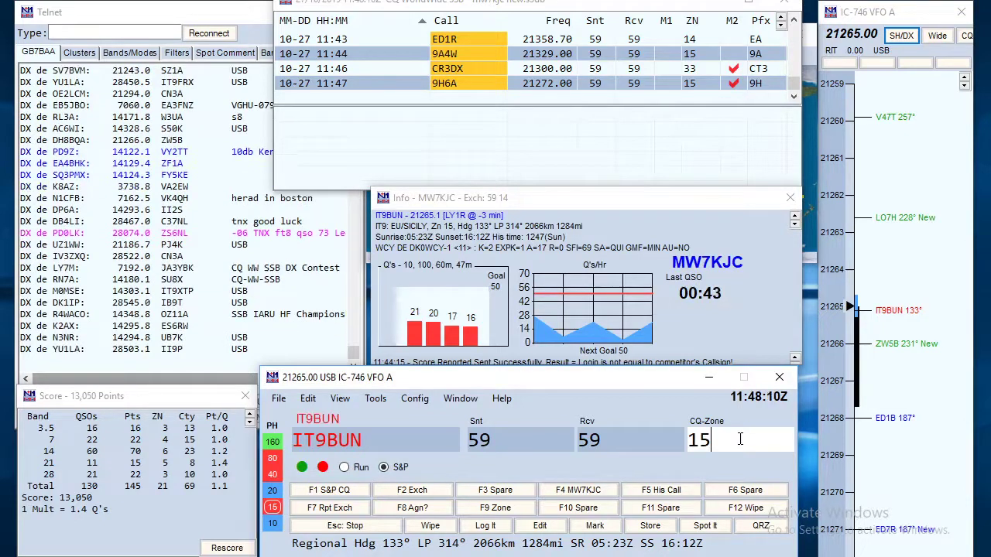
key("Return")
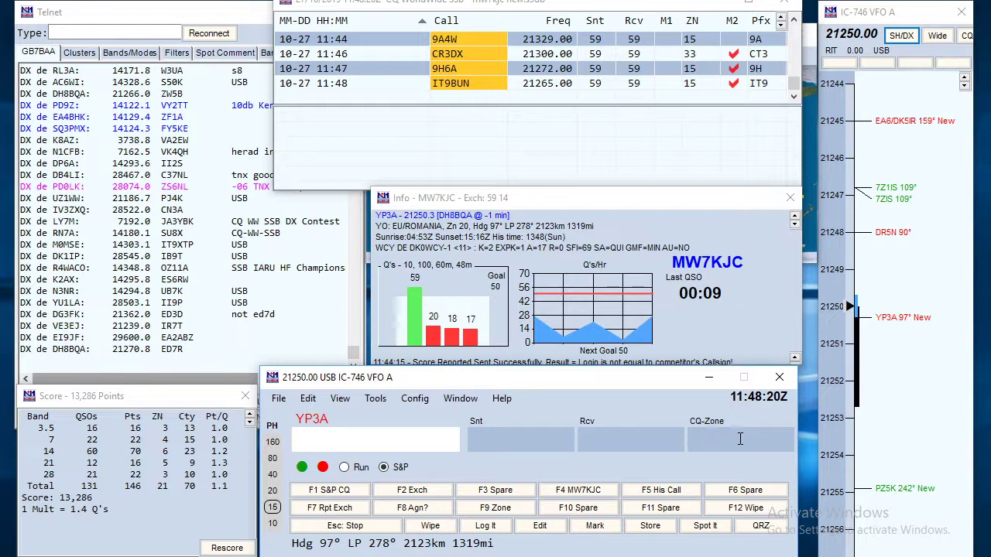
left_click(317, 422)
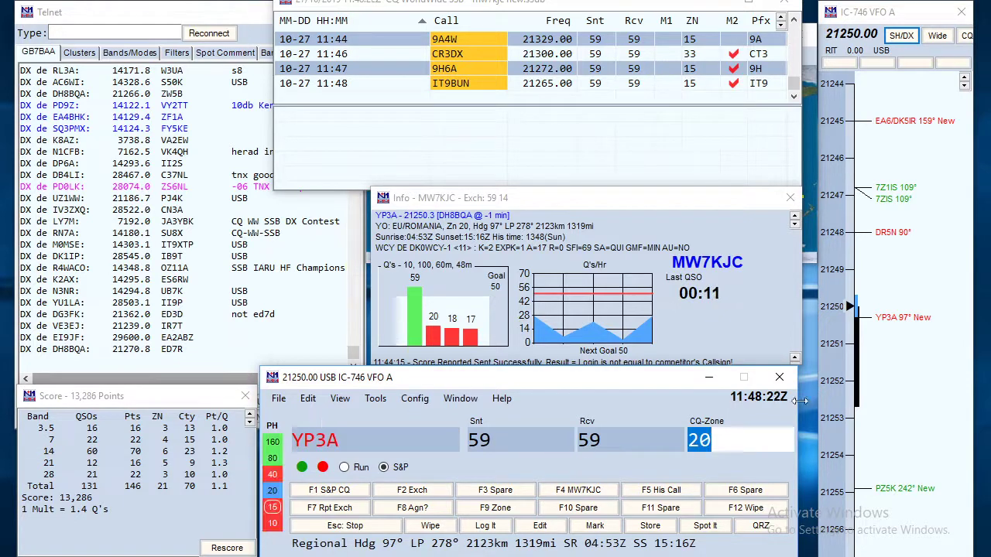
left_click(722, 441)
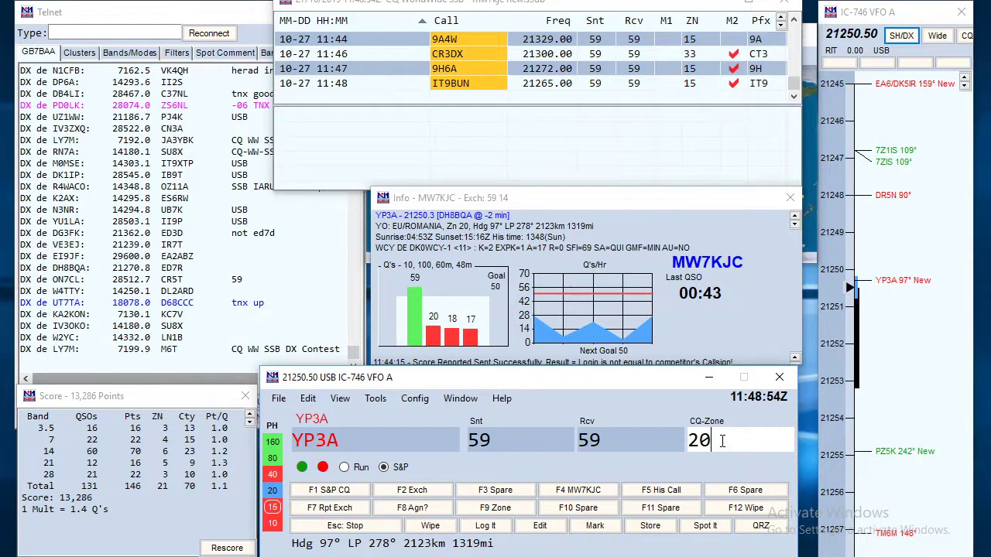
key("Return")
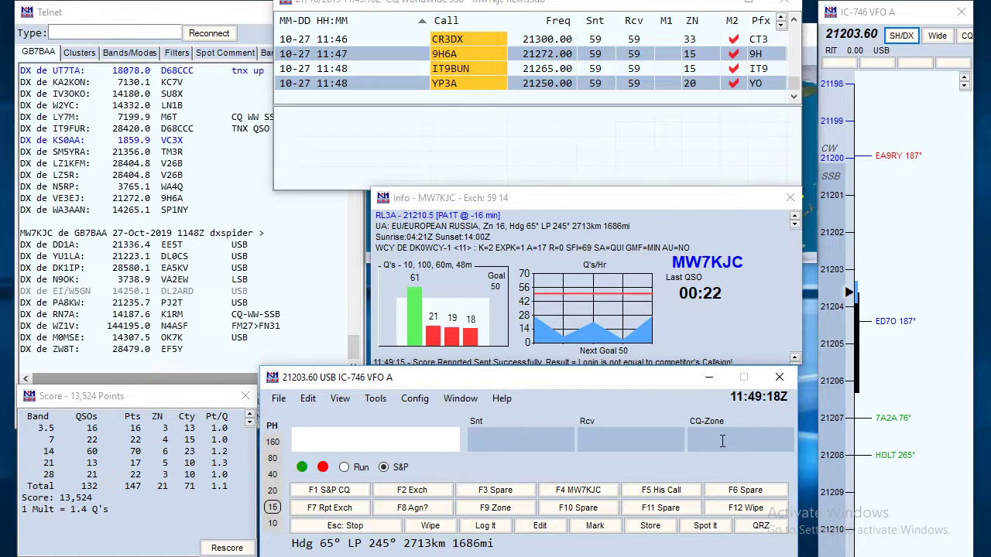
key("ctrl+Up")
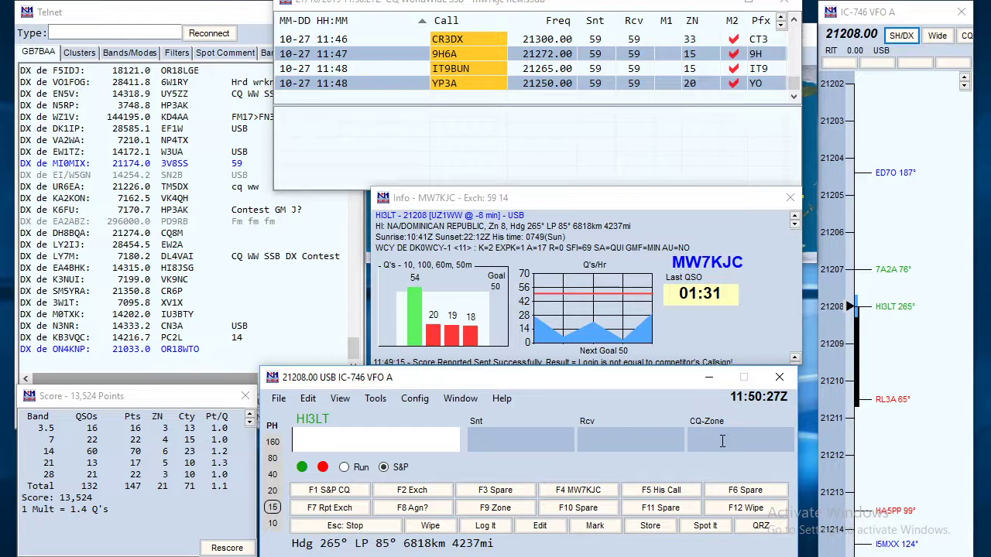
type("R")
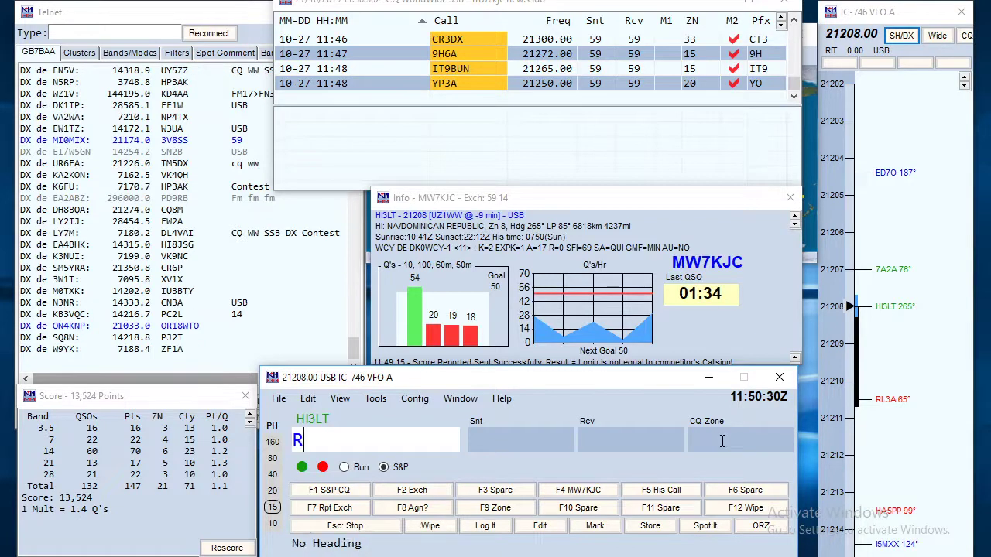
type("2")
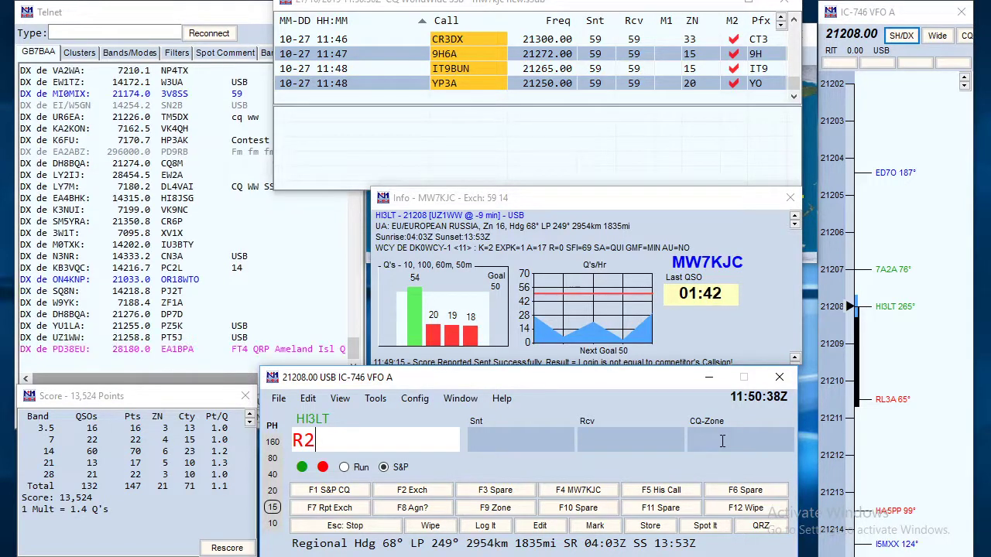
key("BackSpace")
key("BackSpace")
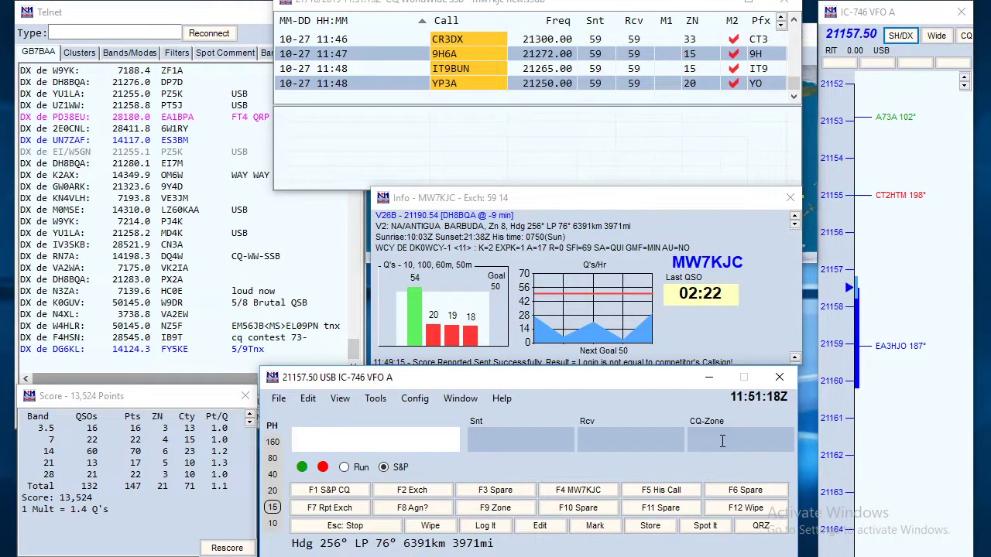
Step: Enter and log a contact with LZ5QZ, using 59 for both signal reports and CQ zone 20
type("LZ")
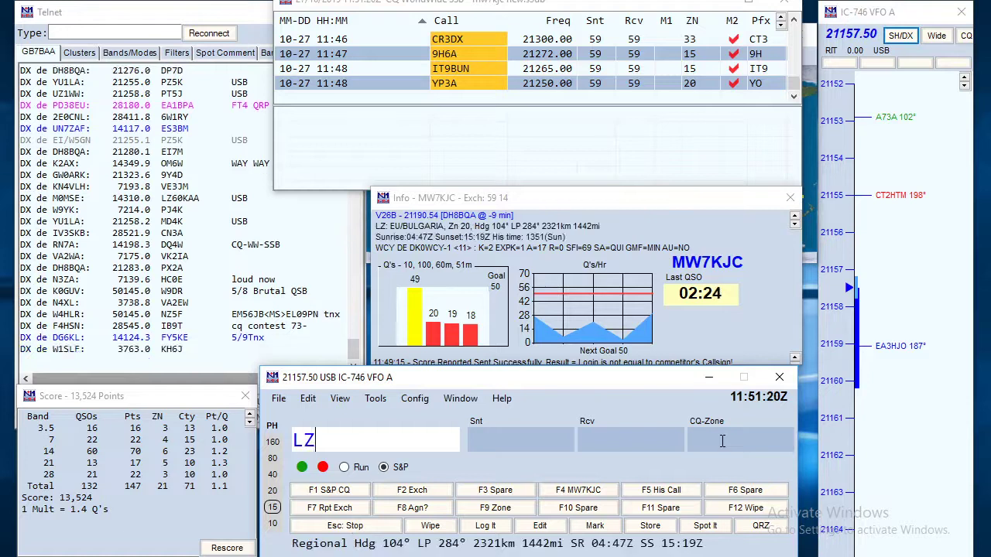
type("5Q")
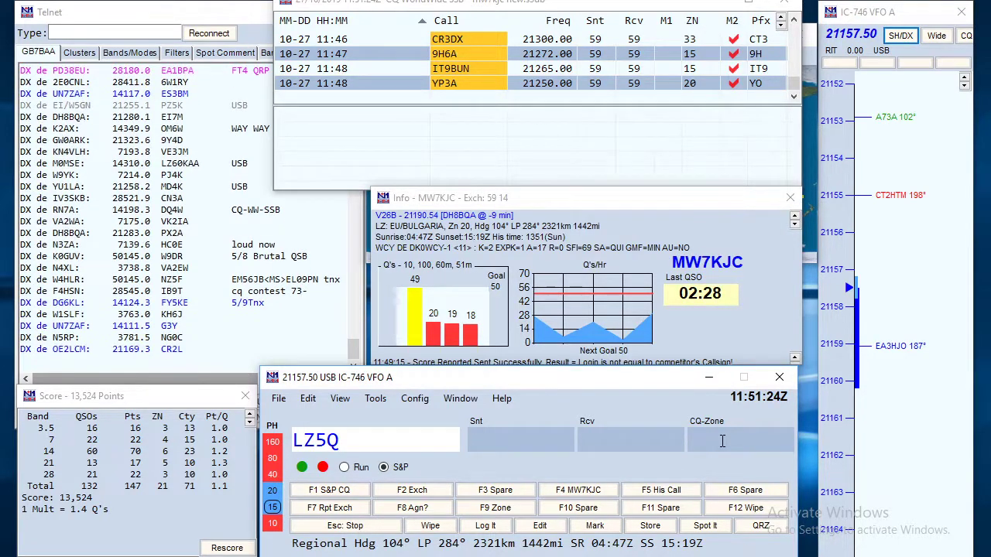
type("Z")
key("space")
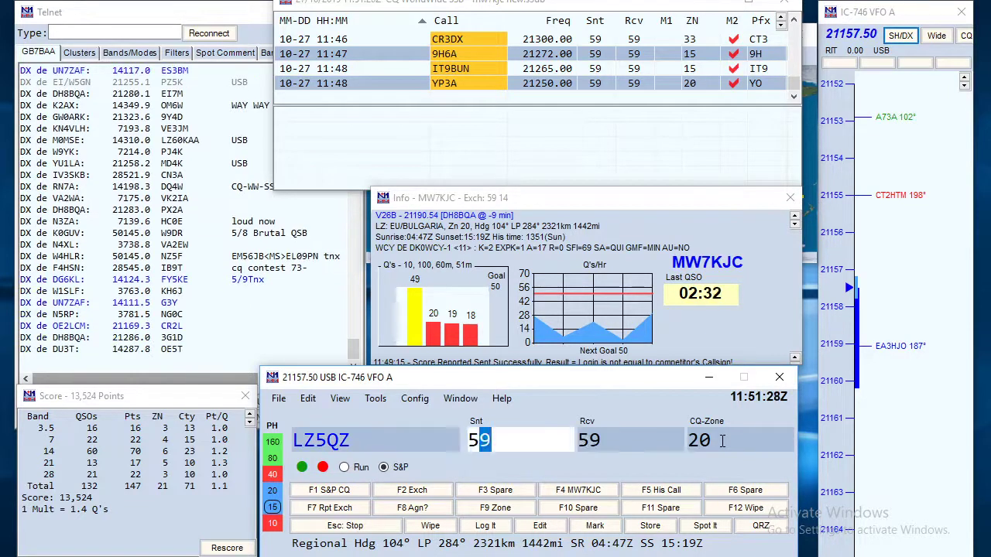
key("space")
key("space")
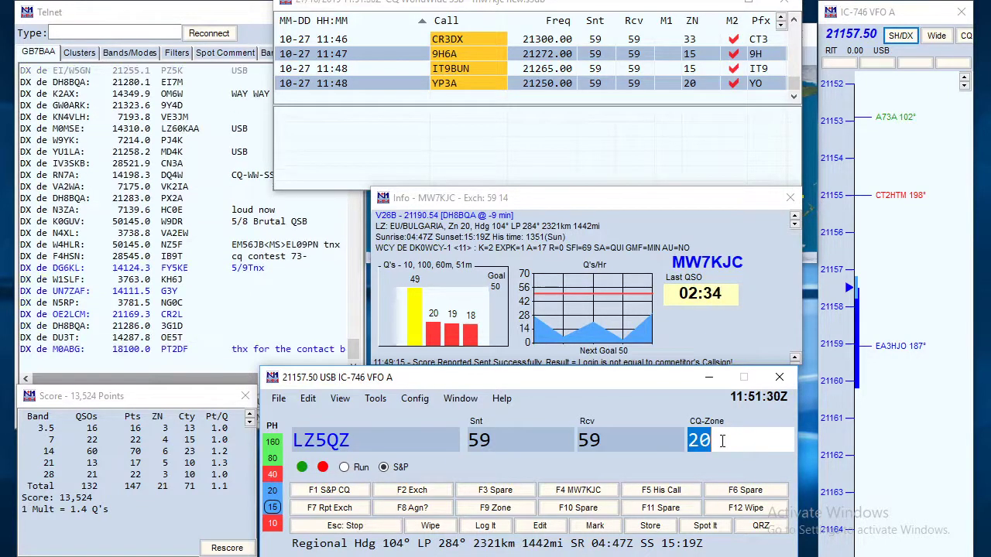
key("Return")
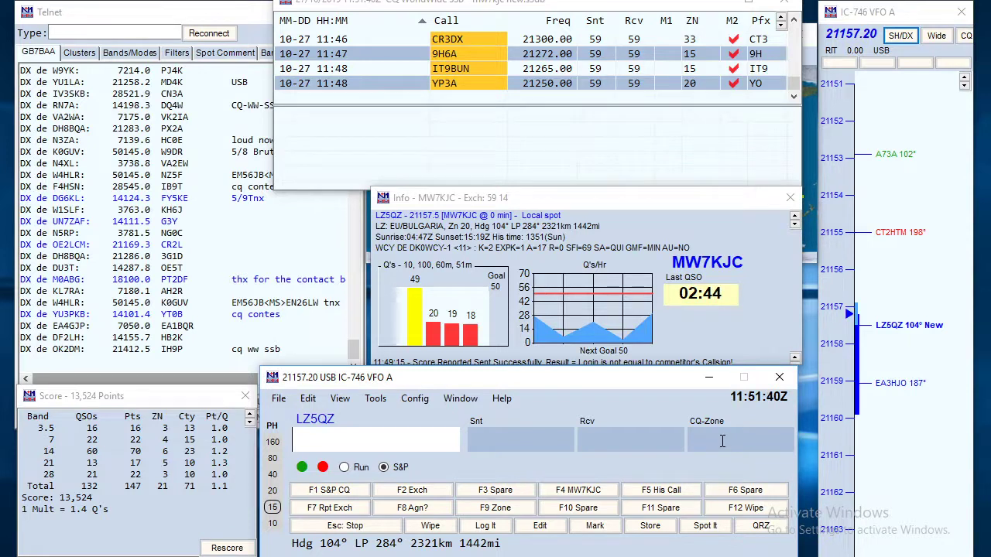
left_click(329, 418)
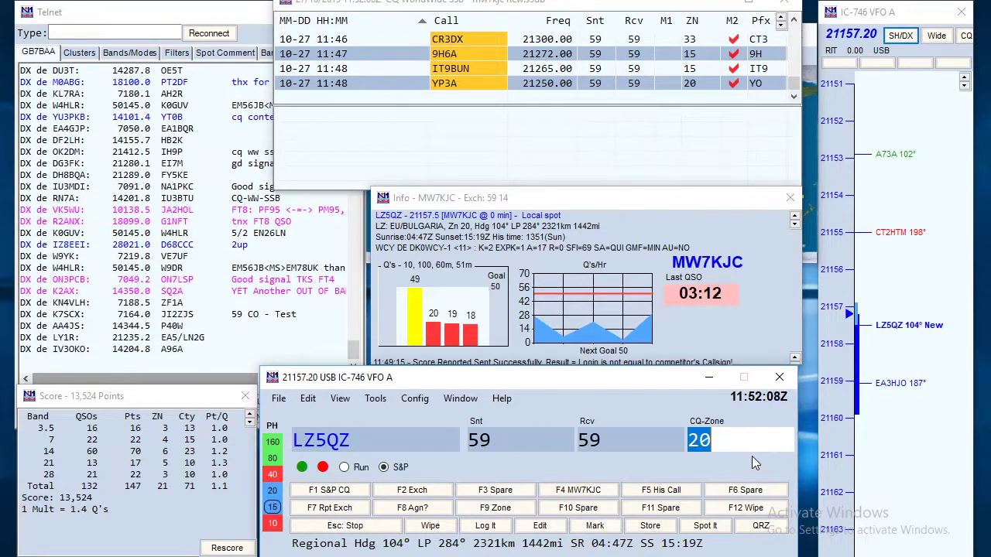
key("Return")
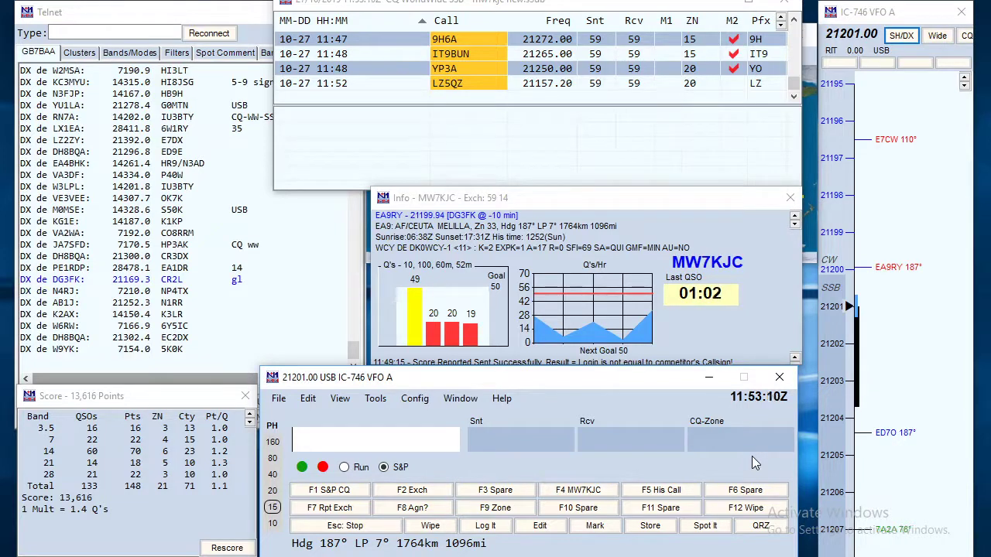
Step: Try to enter a contact with YW1K, using 59 for both signal reports and CQ zone 9
type("YW1")
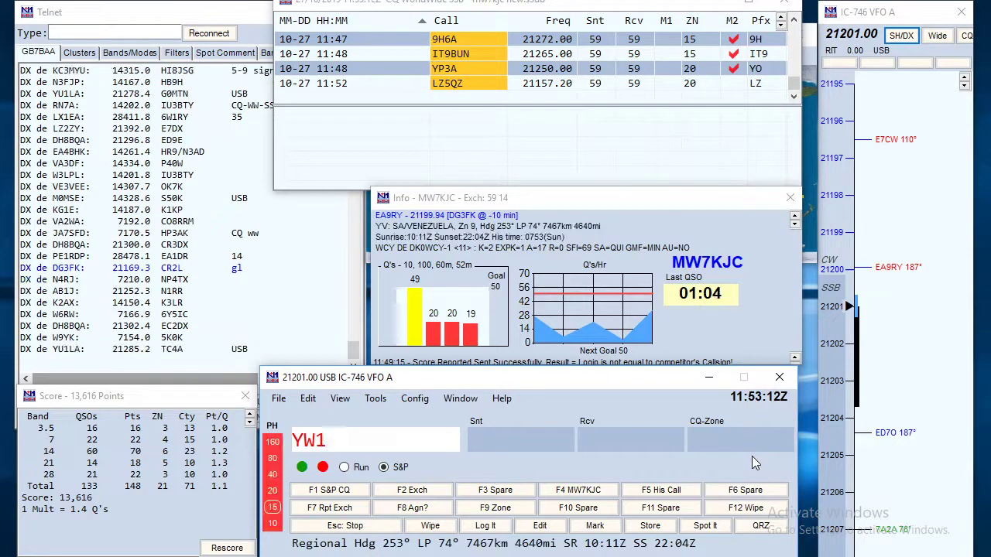
type("K")
key("Tab")
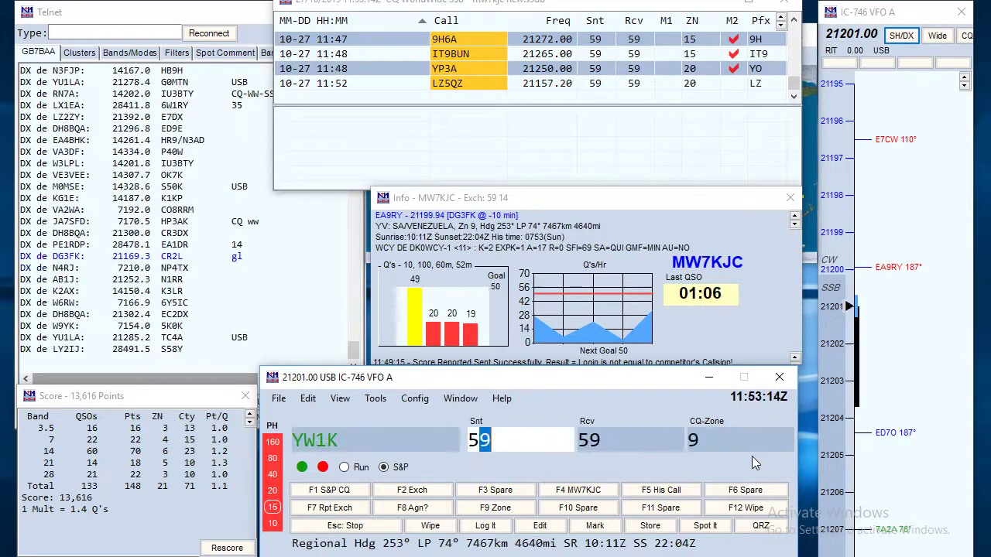
key("Tab")
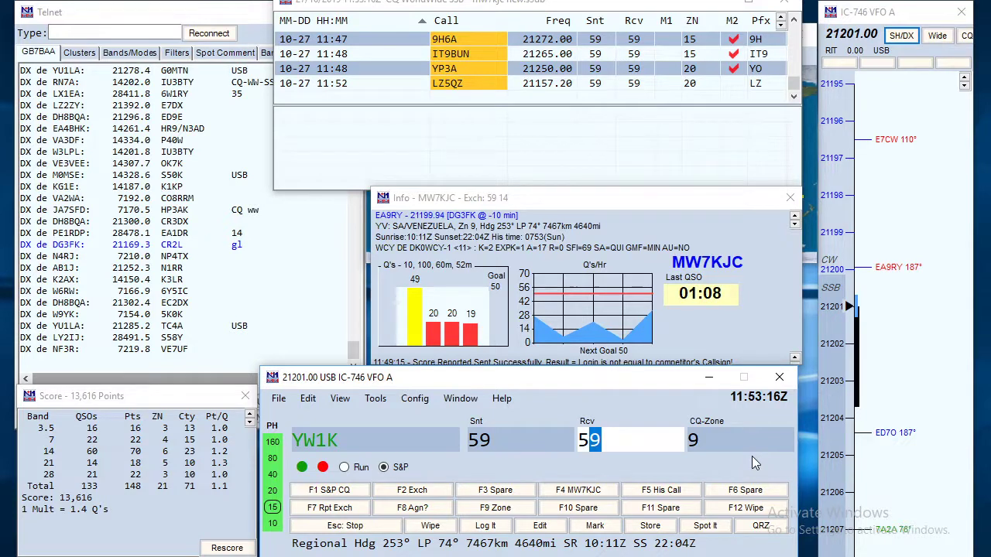
key("Tab")
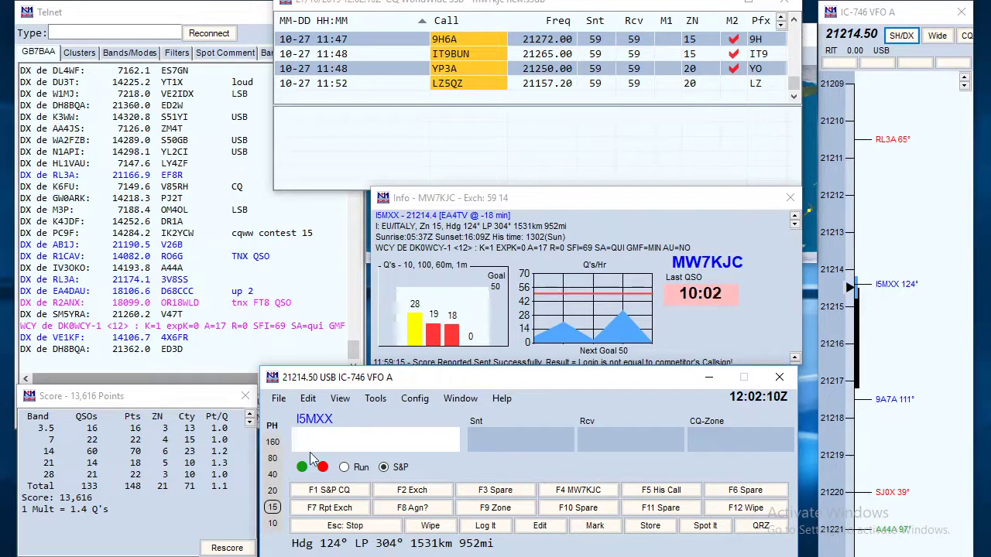
Step: Enter a contact with KP2M, using 59 for both signal reports and CQ zone 8
type("KP2M")
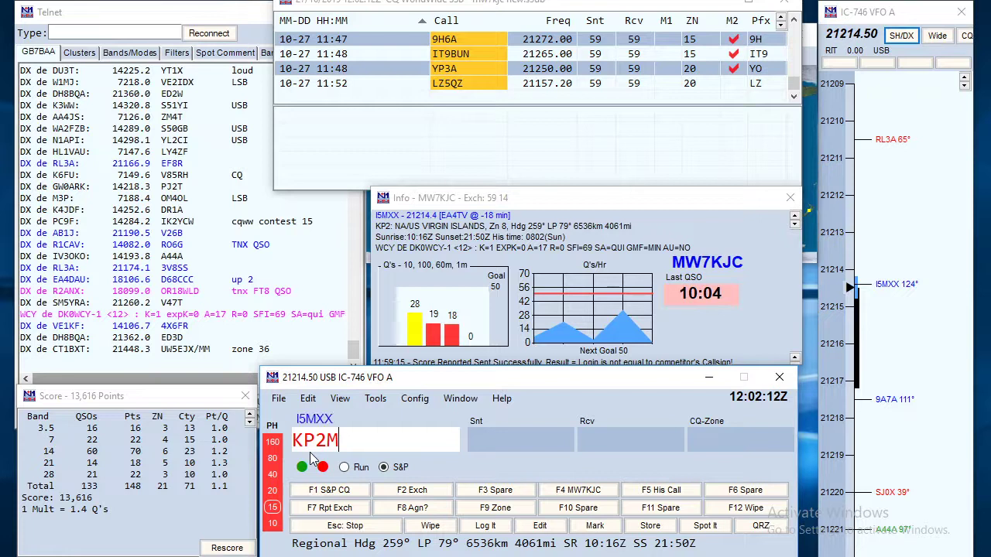
key("Tab")
key("Tab")
key("Tab")
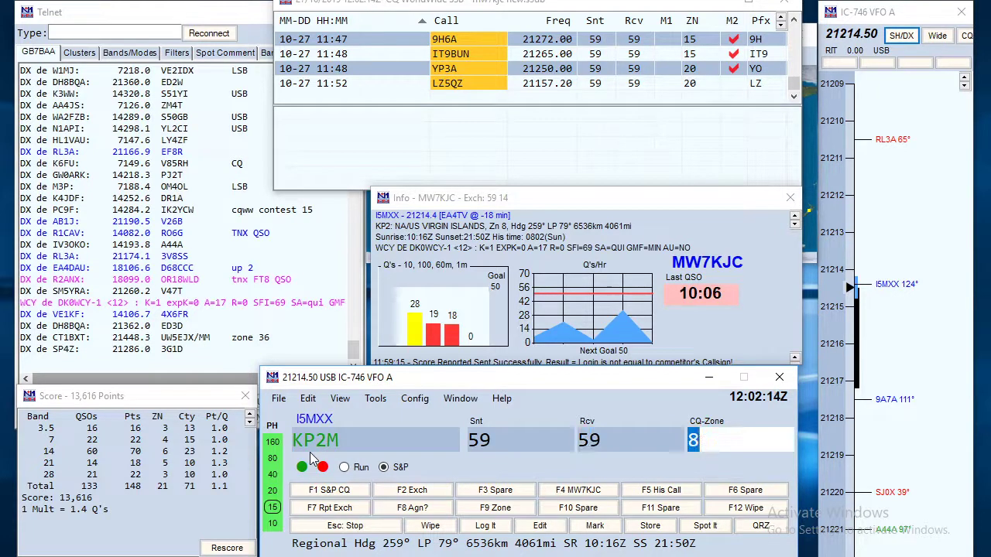